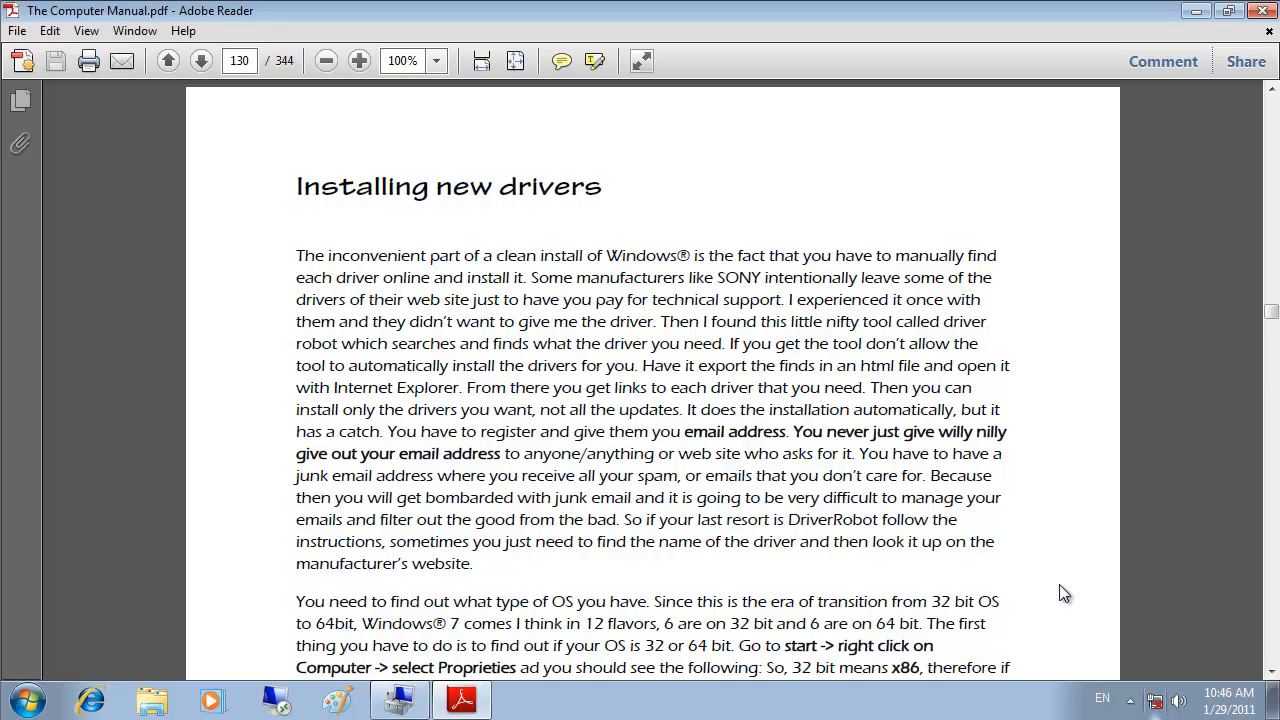
# Open the management console for this computer and display the Device Manager device list.
pyautogui.scroll(-10, 1059, 584)
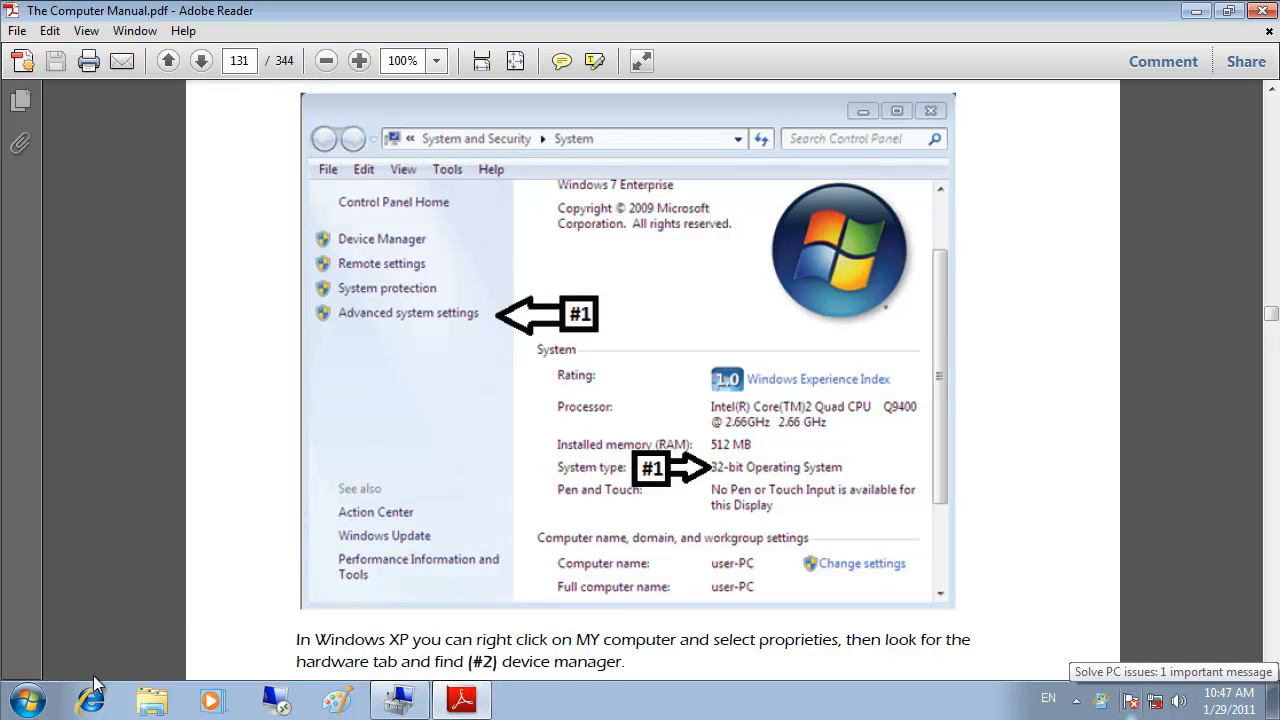
pyautogui.click(28, 700)
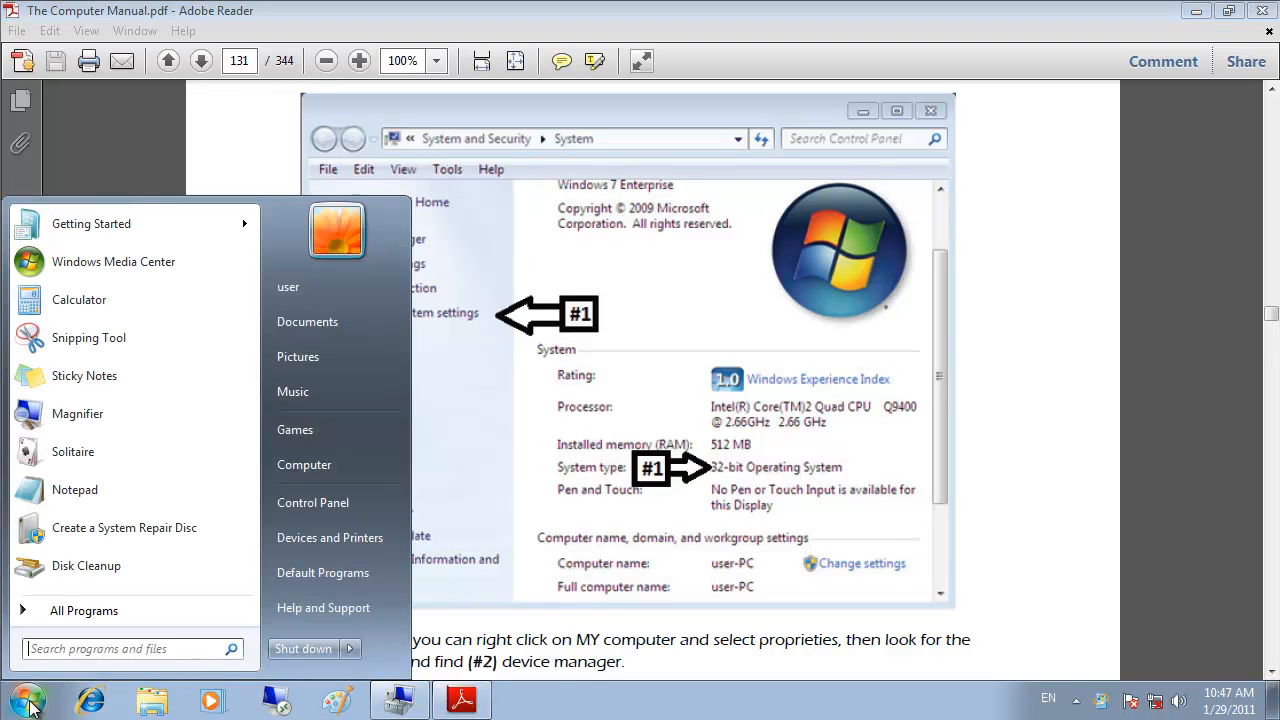
pyautogui.rightClick(310, 466)
pyautogui.click(337, 508)
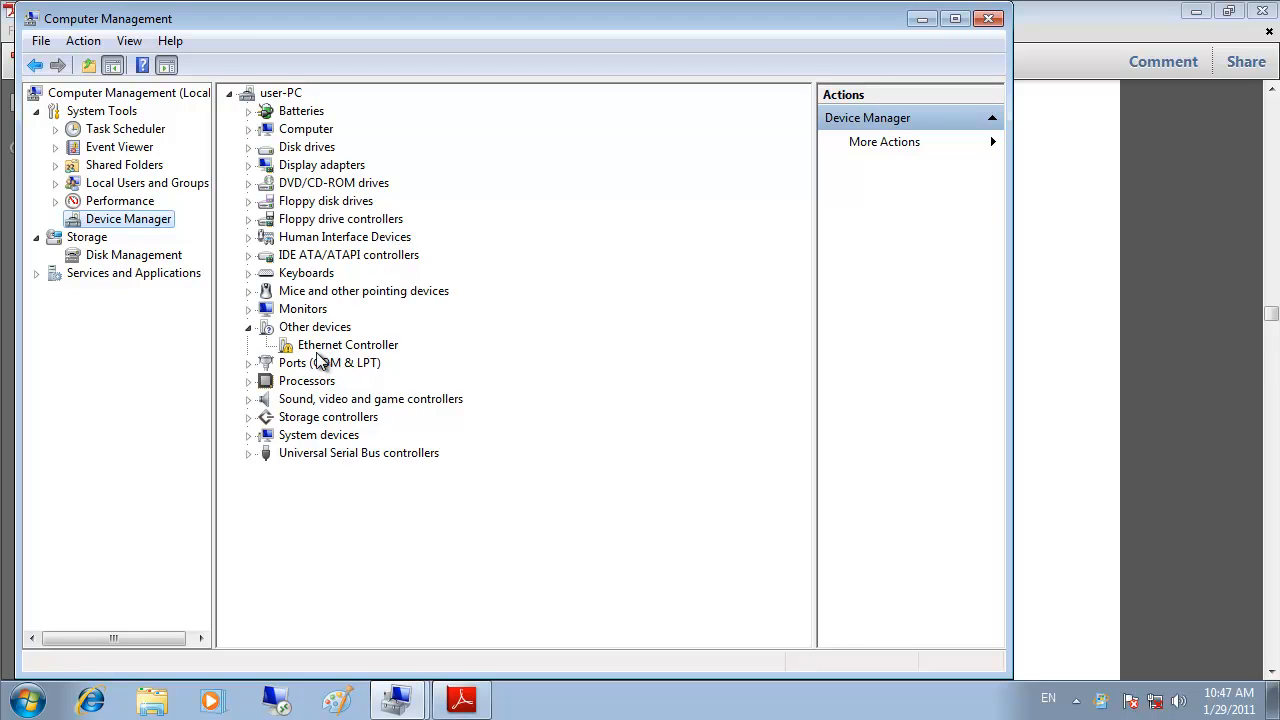
# Update the driver of the Ethernet Controller under Other devices, searching the computer in C:\Users\user\Documents with subfolders included.
pyautogui.click(372, 347)
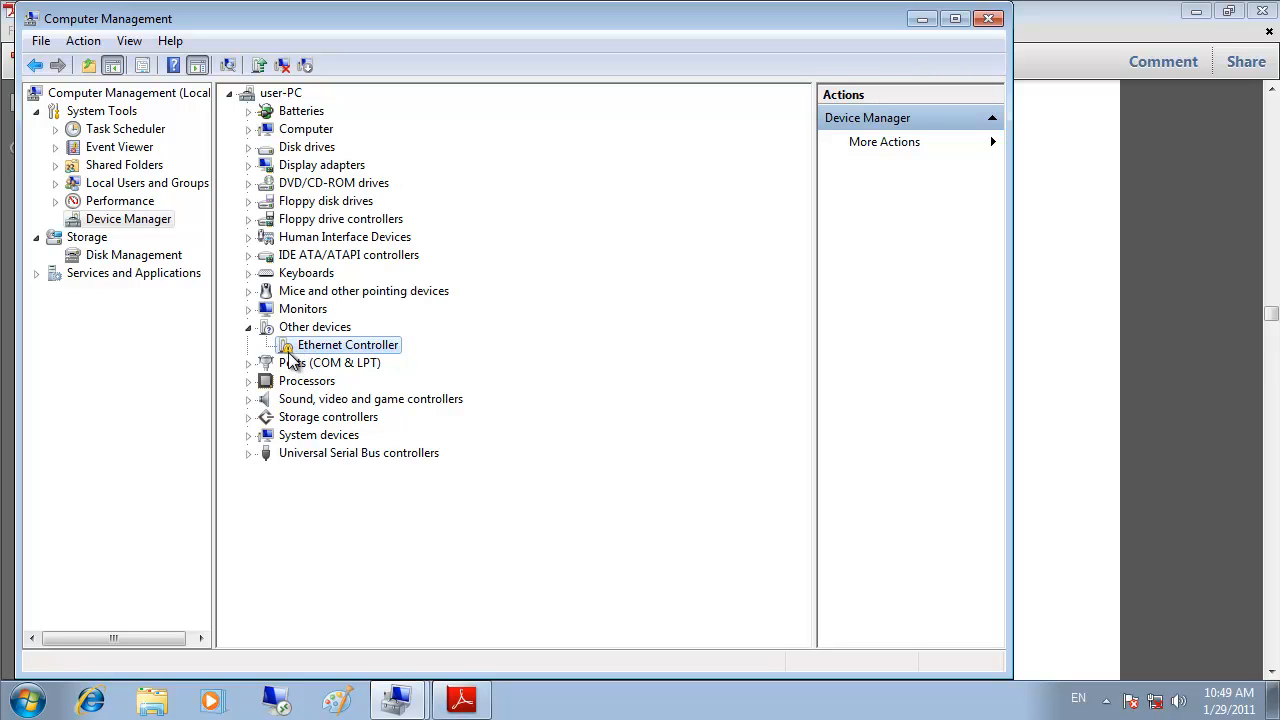
pyautogui.rightClick(336, 351)
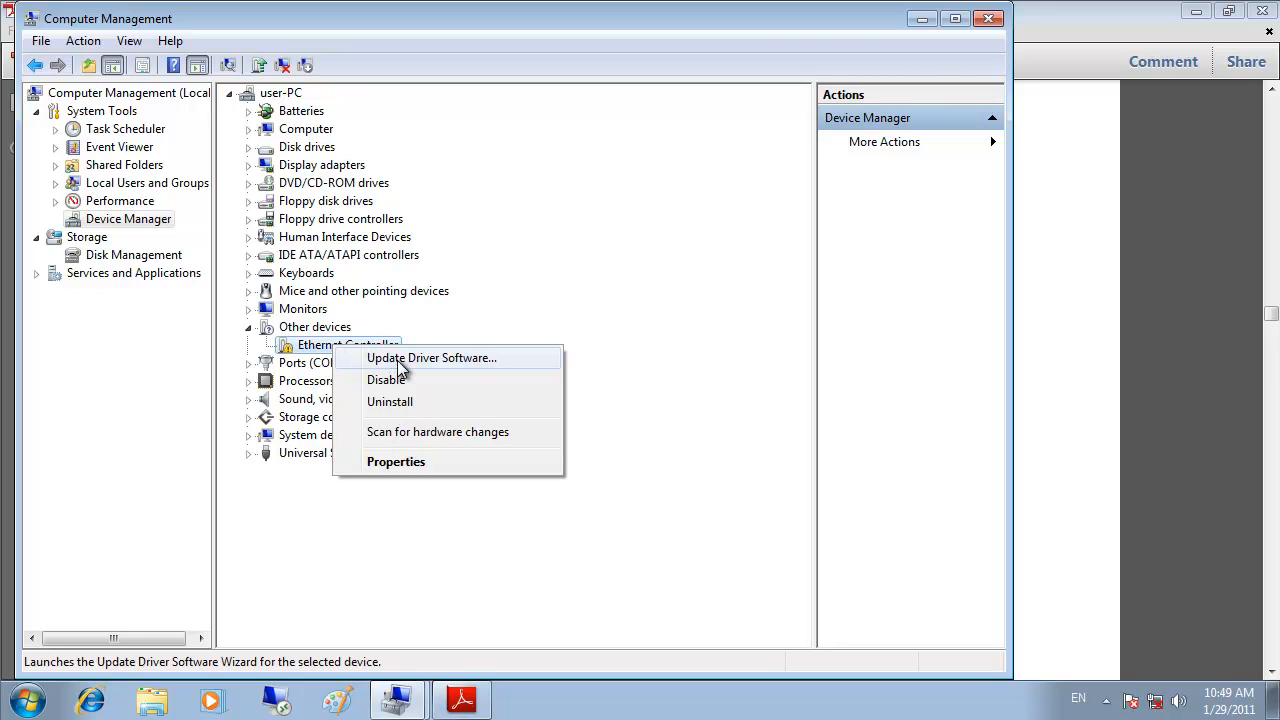
pyautogui.click(398, 365)
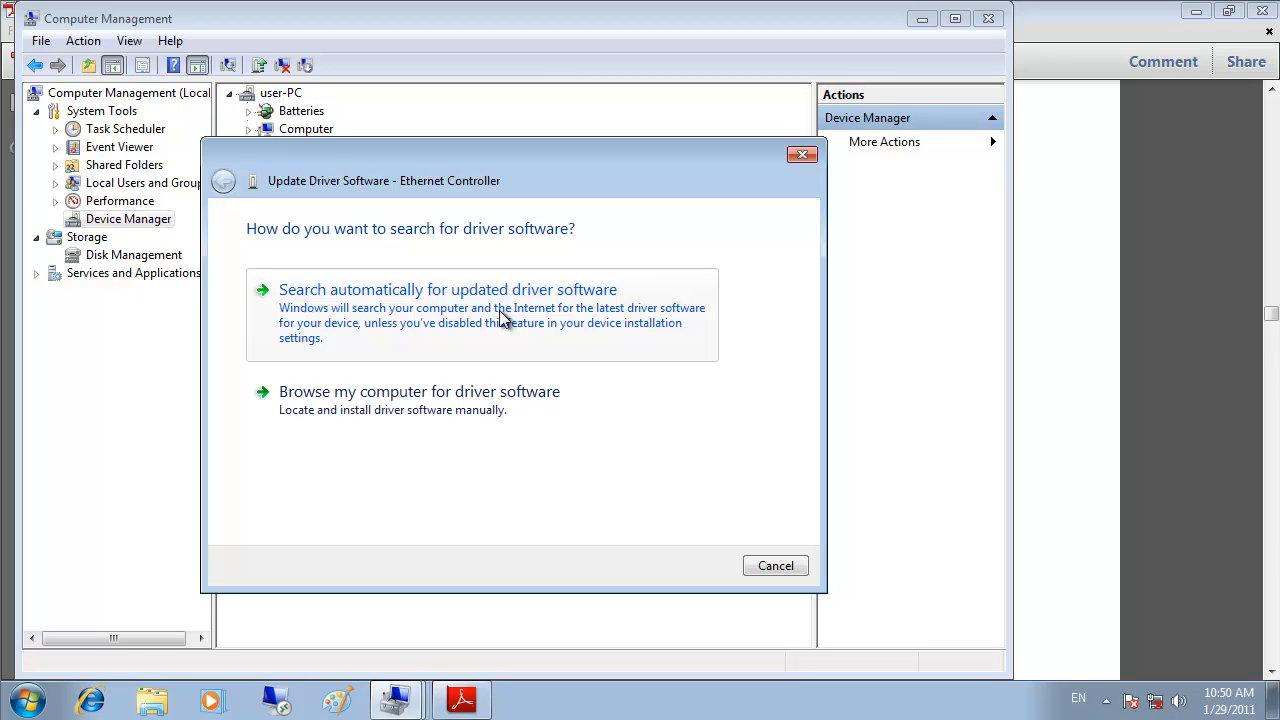
pyautogui.click(421, 410)
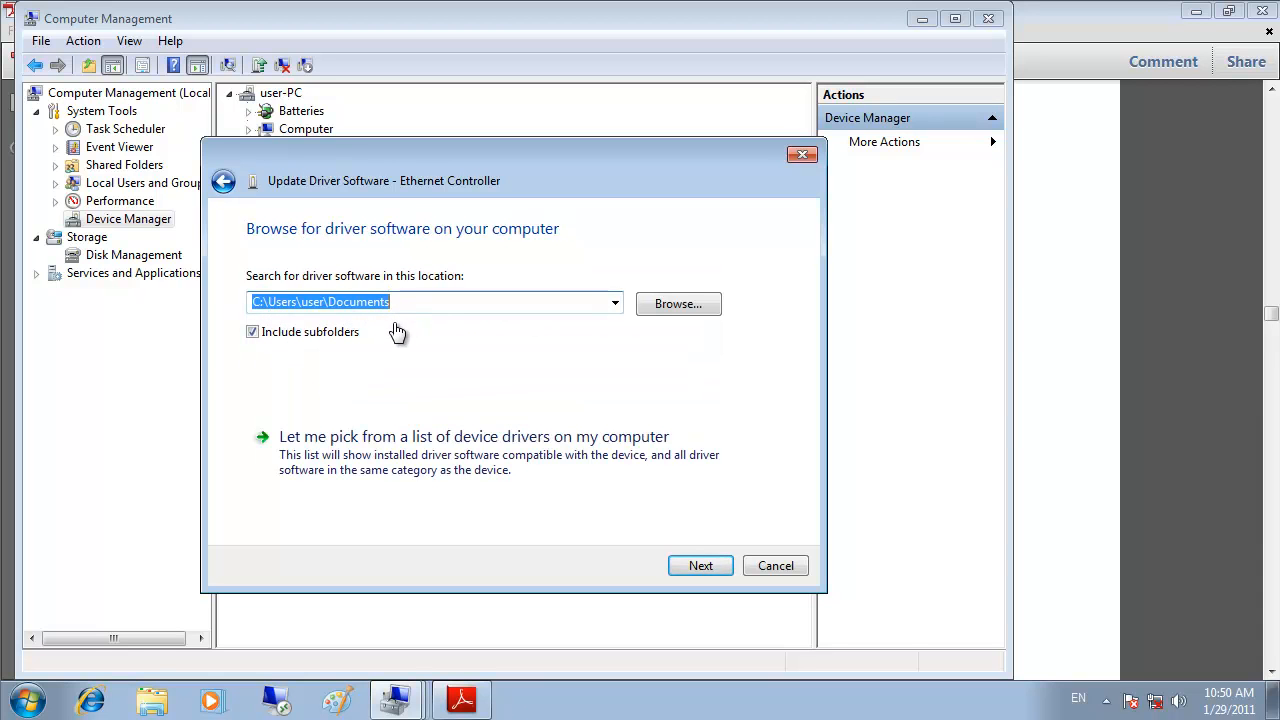
pyautogui.click(700, 565)
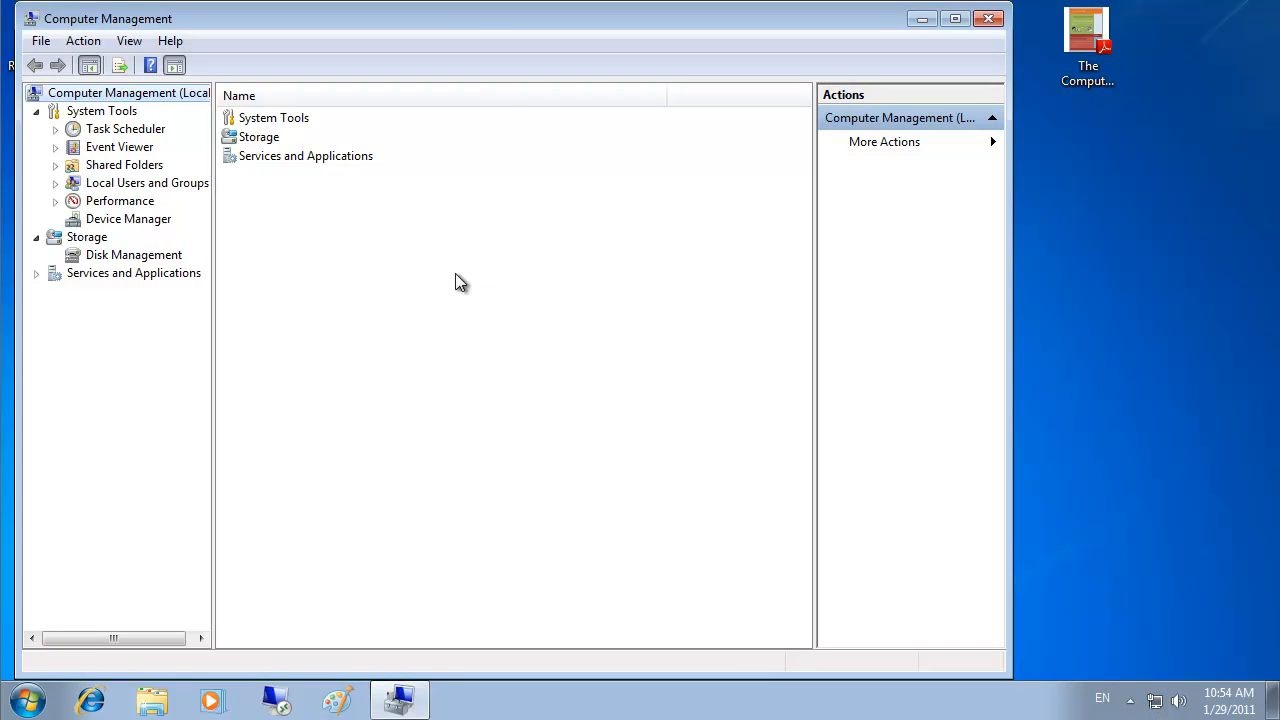
# In Device Manager, uninstall the Intel(R) PRO/1000 MT Network Connection from the network adapters and confirm the removal.
pyautogui.click(113, 224)
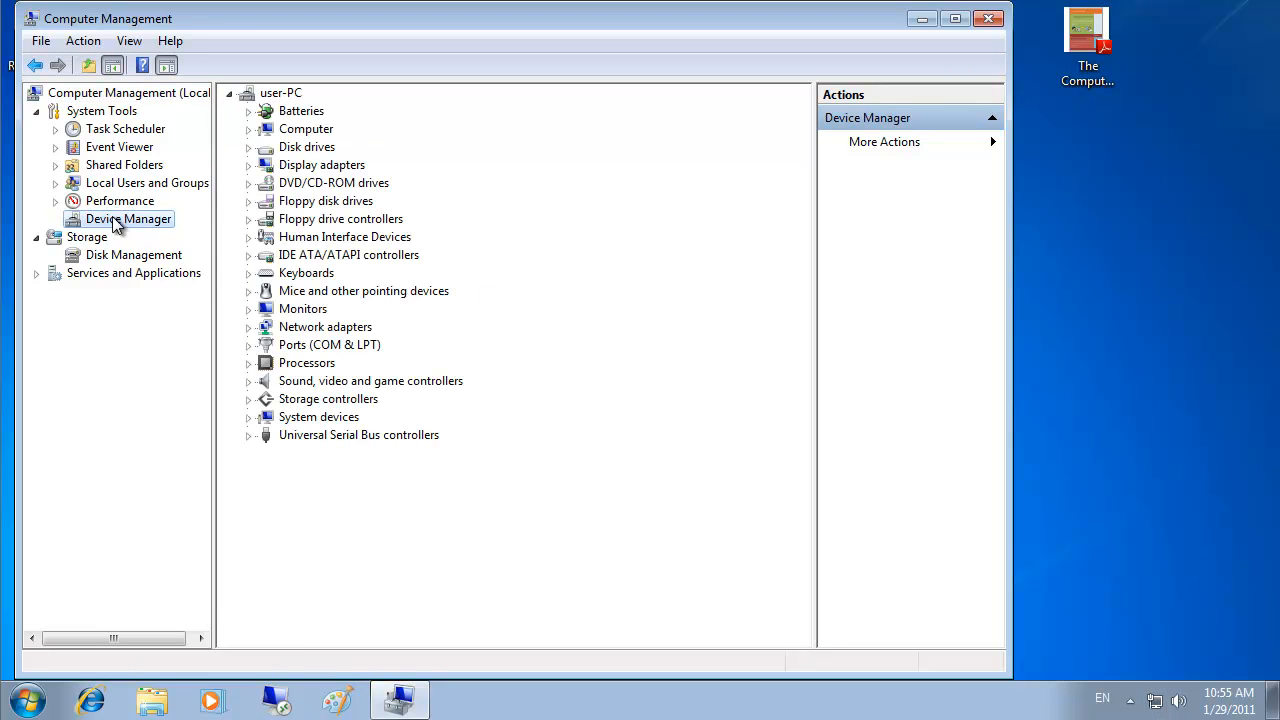
pyautogui.click(248, 327)
pyautogui.rightClick(350, 351)
pyautogui.click(433, 407)
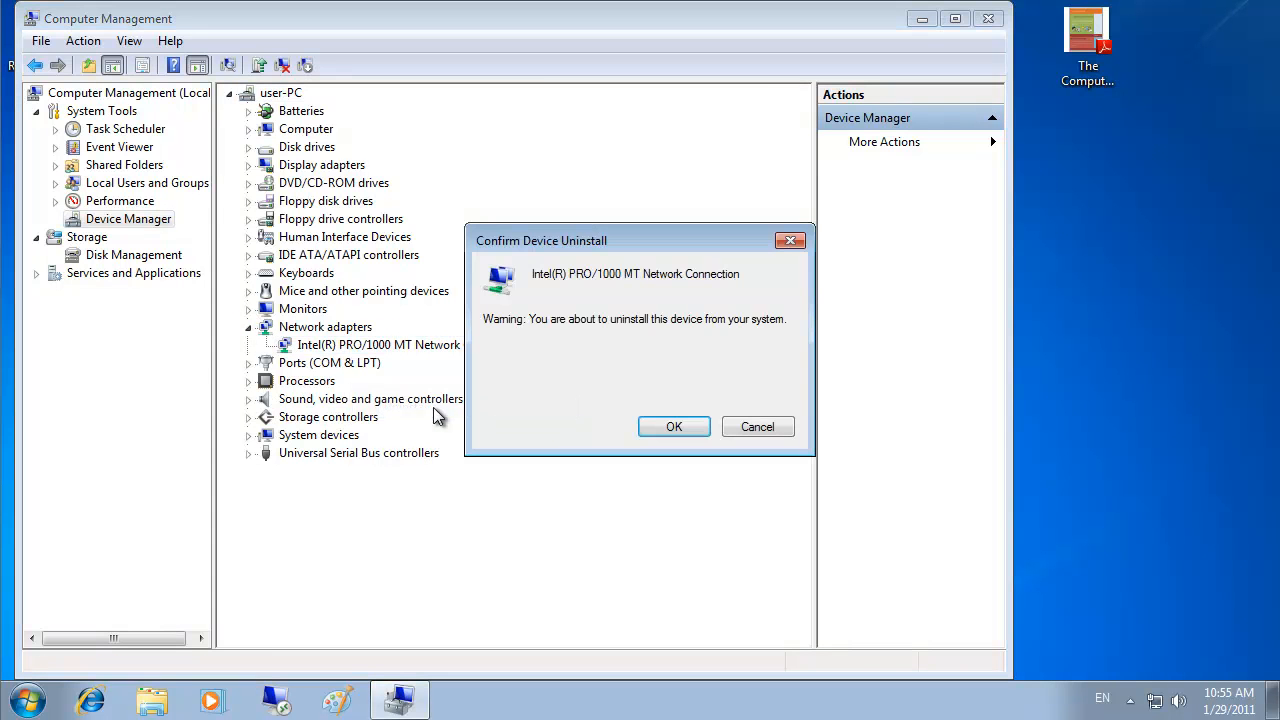
pyautogui.click(690, 425)
# Scan for hardware changes and check the Network adapters category for the Intel(R) PRO/1000 MT Network Connection.
pyautogui.click(84, 41)
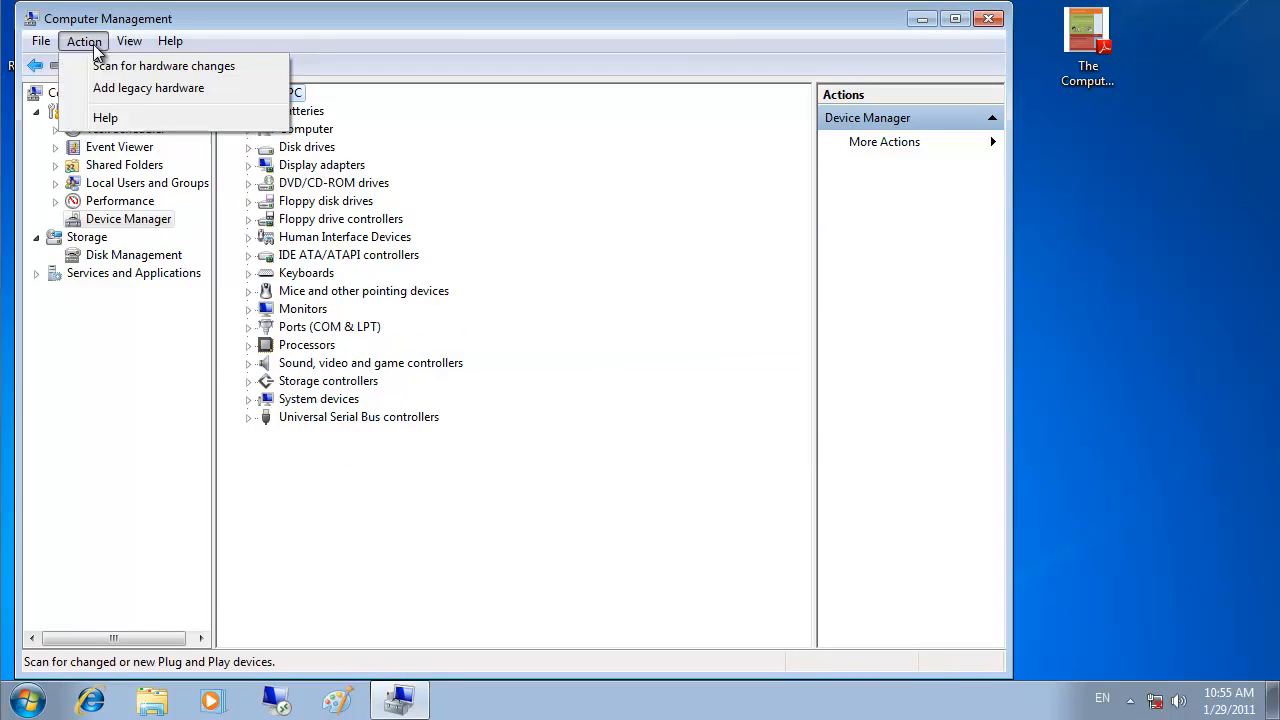
pyautogui.click(110, 68)
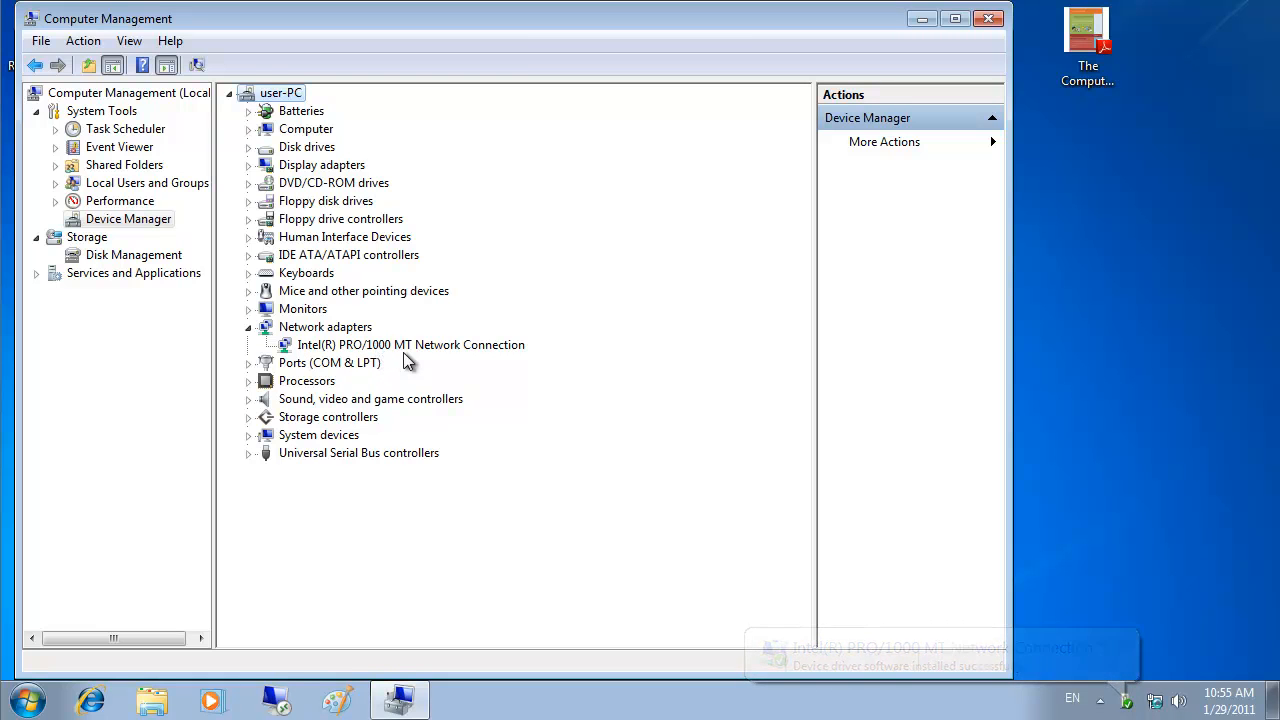
pyautogui.click(361, 342)
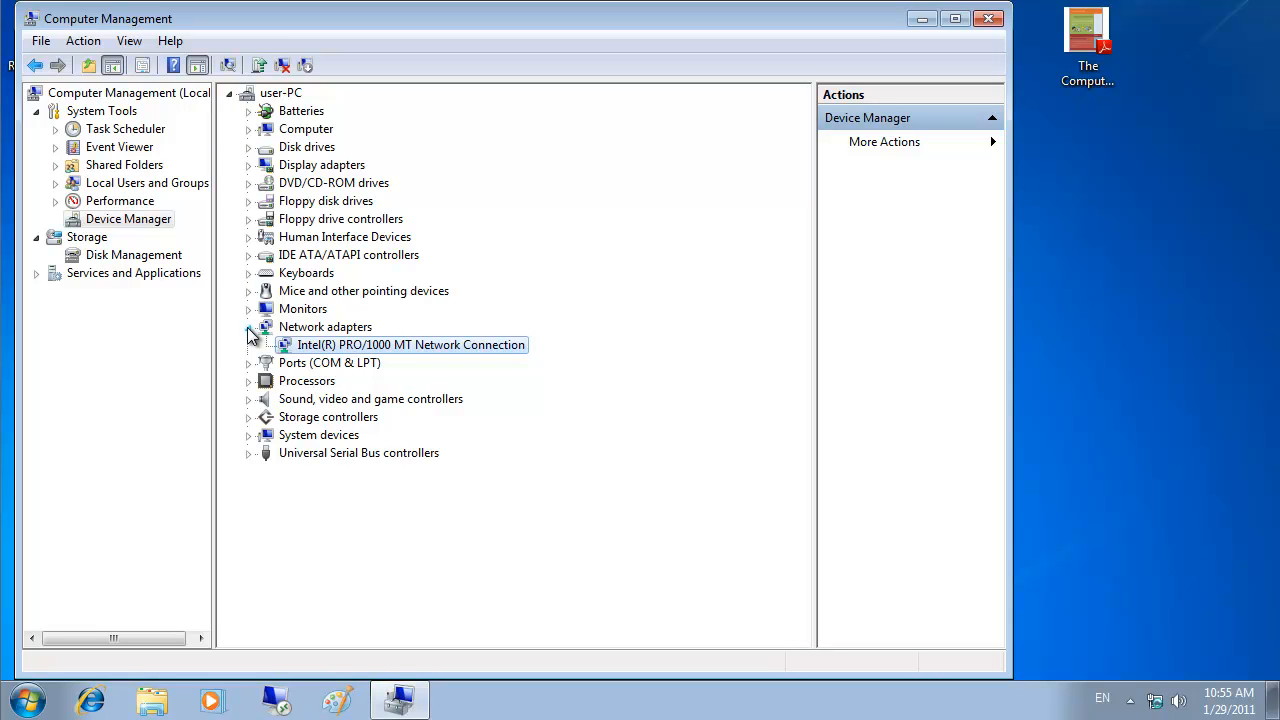
pyautogui.click(249, 333)
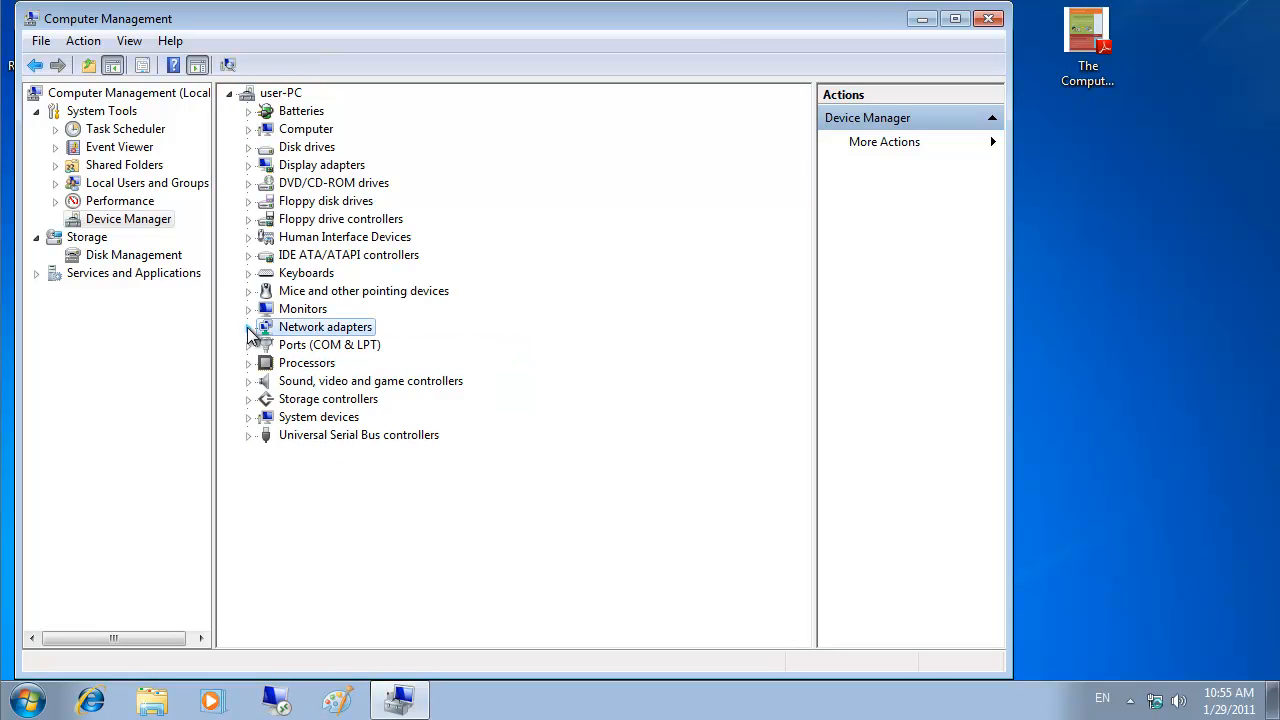
pyautogui.click(249, 336)
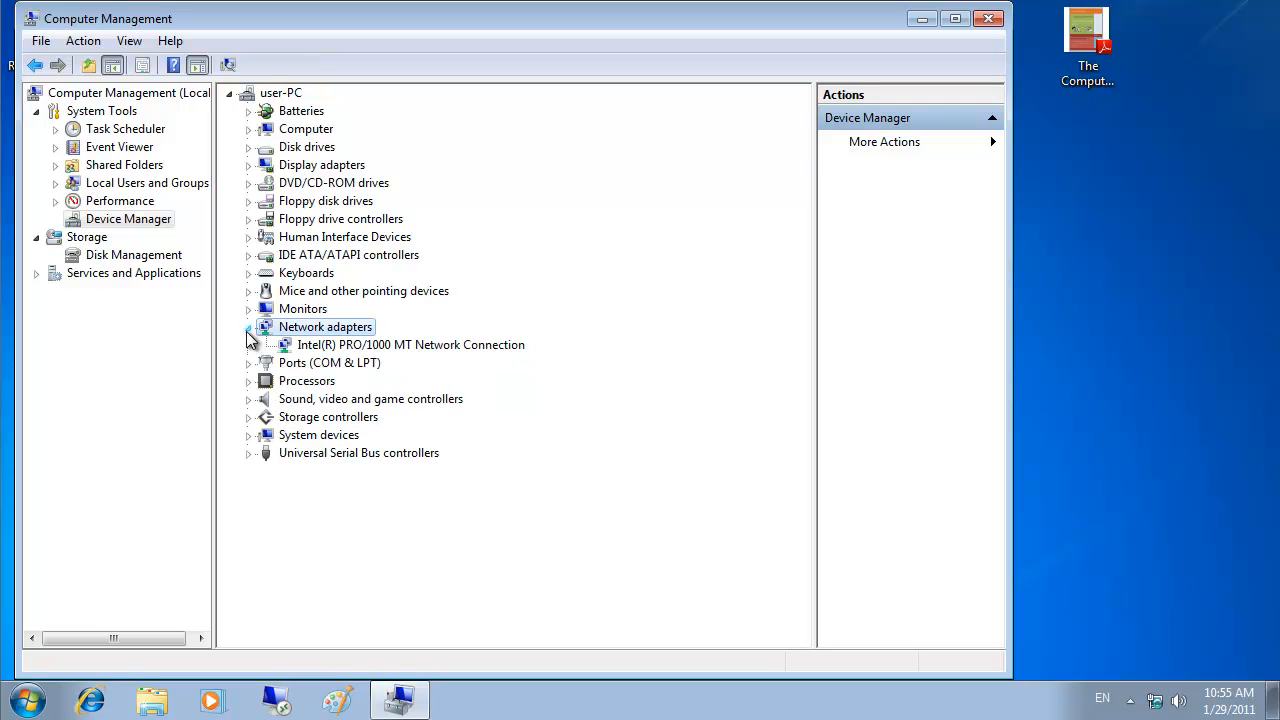
# Start a driver software update for the Intel(R) PRO/1000 MT Network Connection, choosing to browse the computer for the driver.
pyautogui.click(349, 352)
pyautogui.rightClick(349, 352)
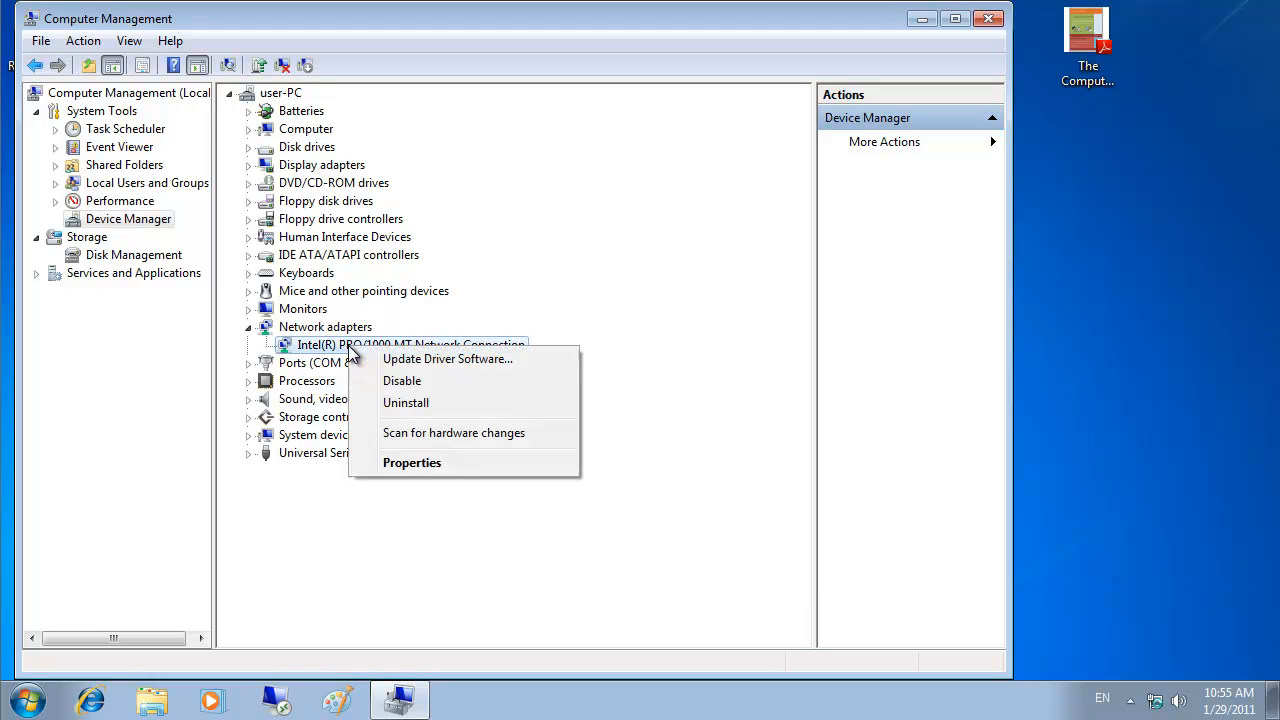
pyautogui.click(365, 357)
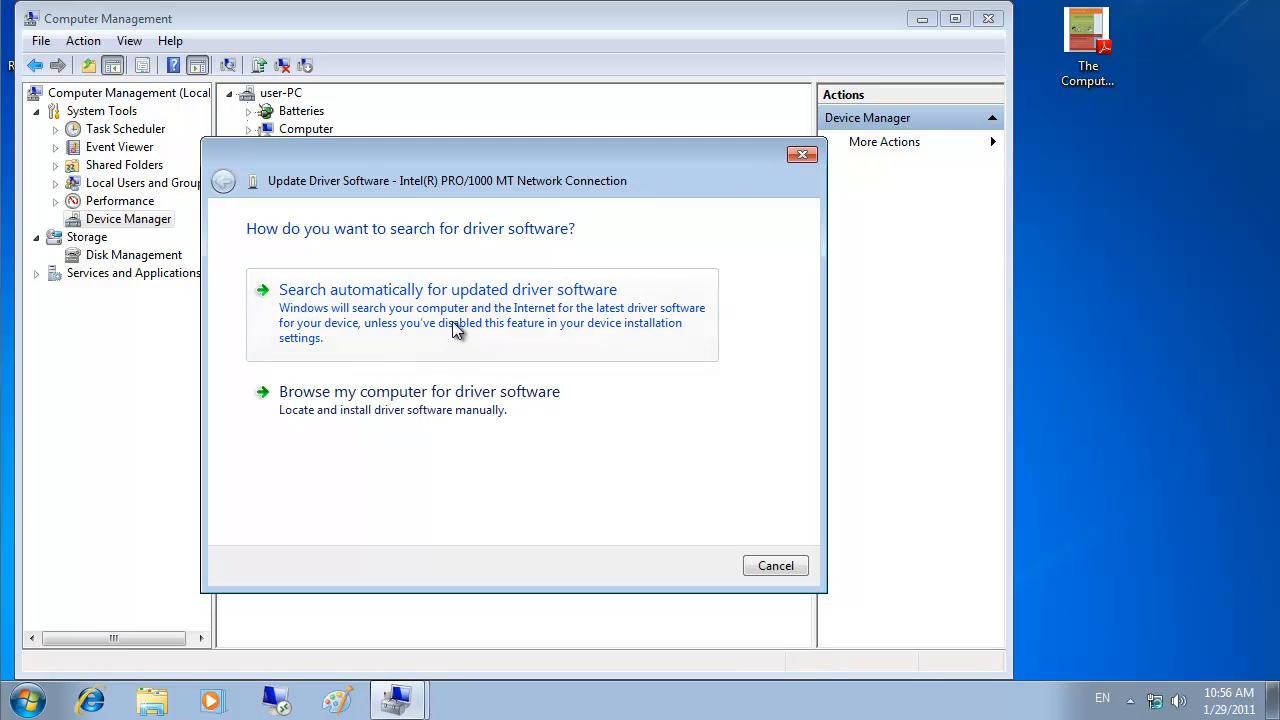
pyautogui.click(380, 405)
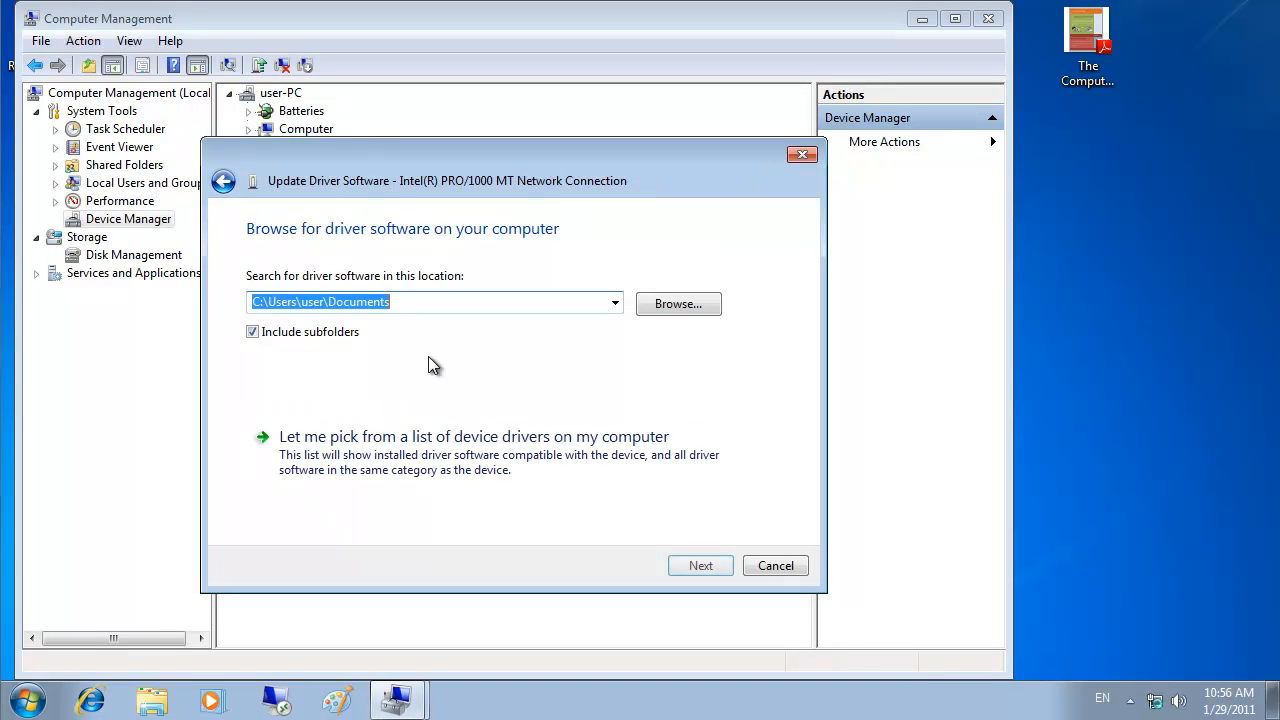
# Set the driver search location to the Users folder on Local Disk (C:).
pyautogui.click(650, 303)
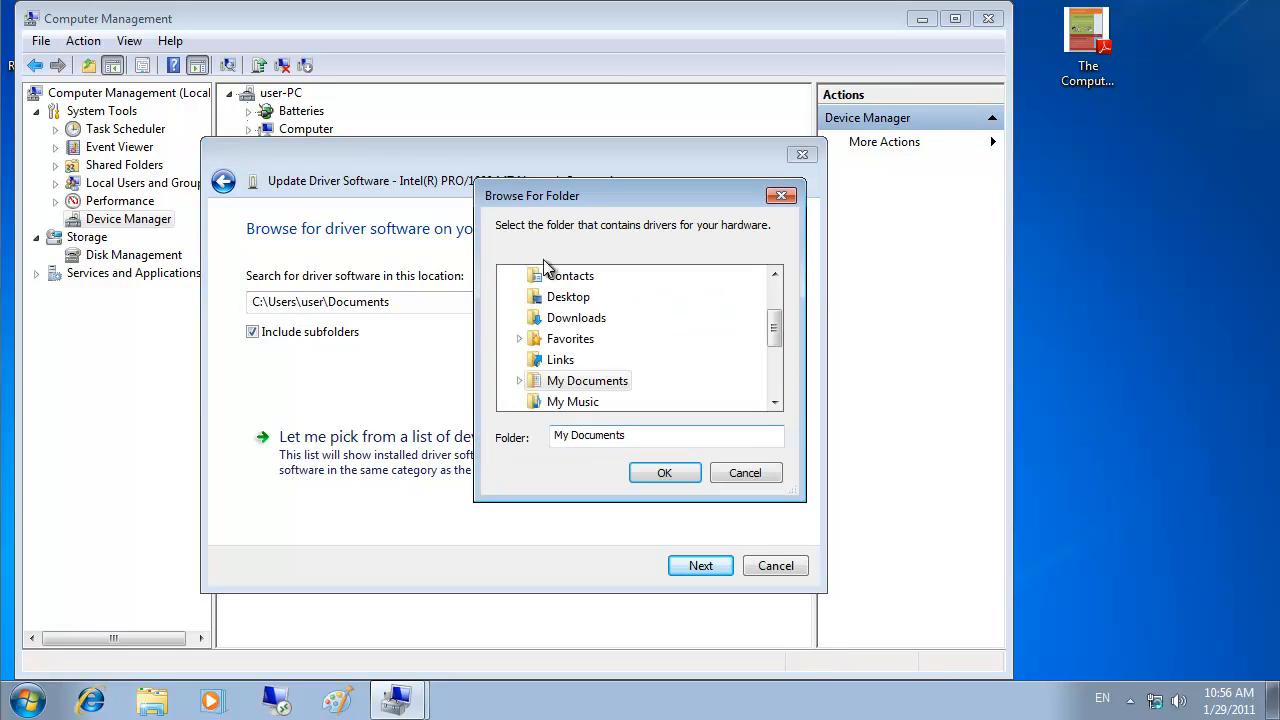
pyautogui.moveTo(777, 320); pyautogui.dragTo(779, 290)
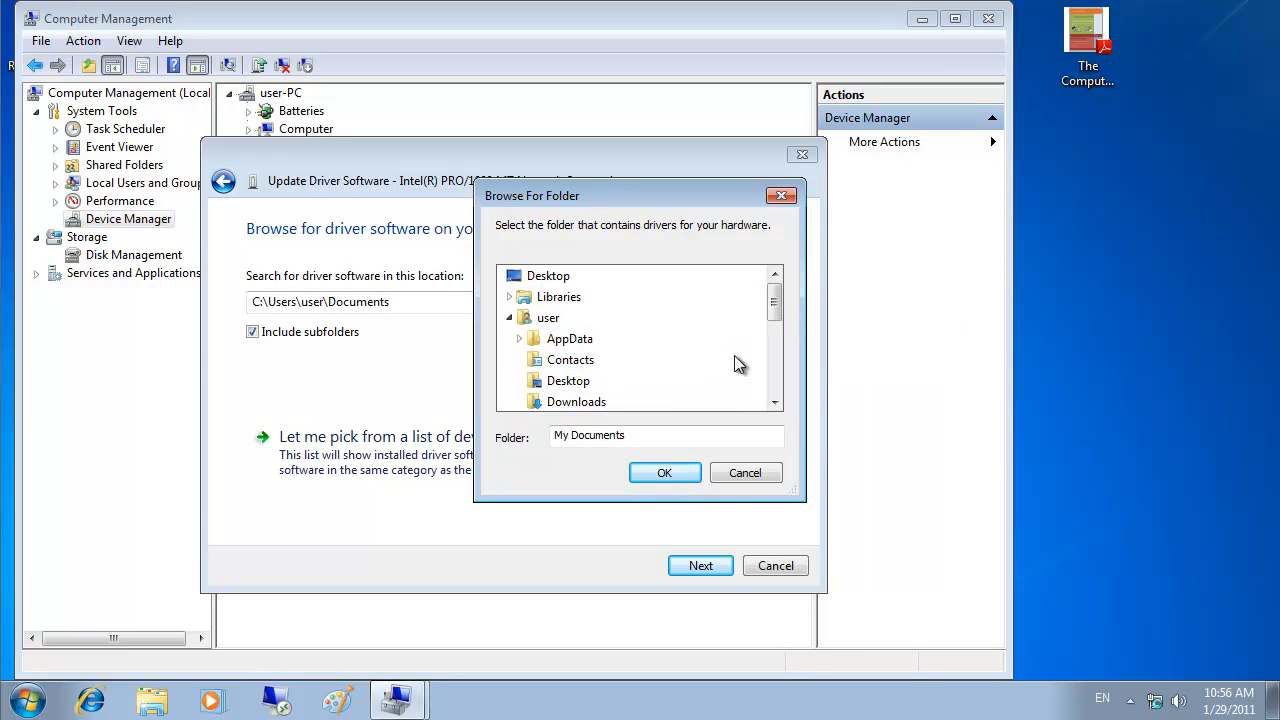
pyautogui.moveTo(772, 312); pyautogui.dragTo(771, 371)
pyautogui.click(504, 362)
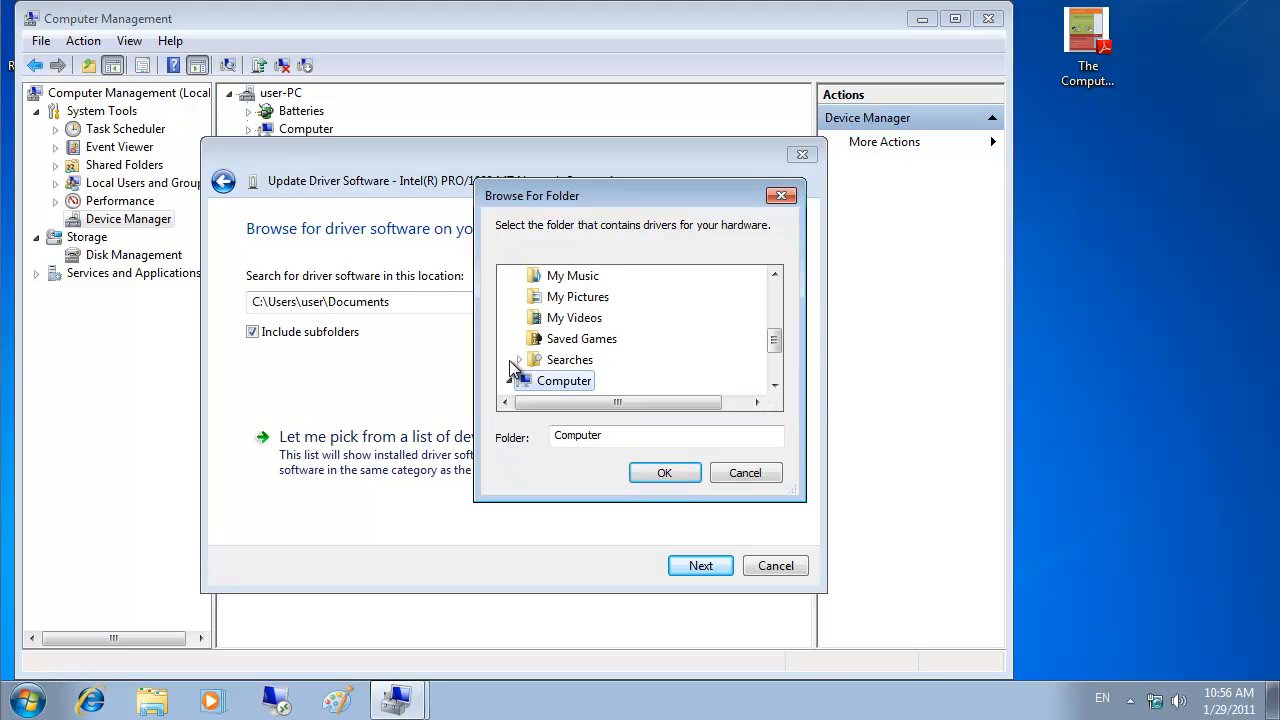
pyautogui.scroll(-1, 785, 372)
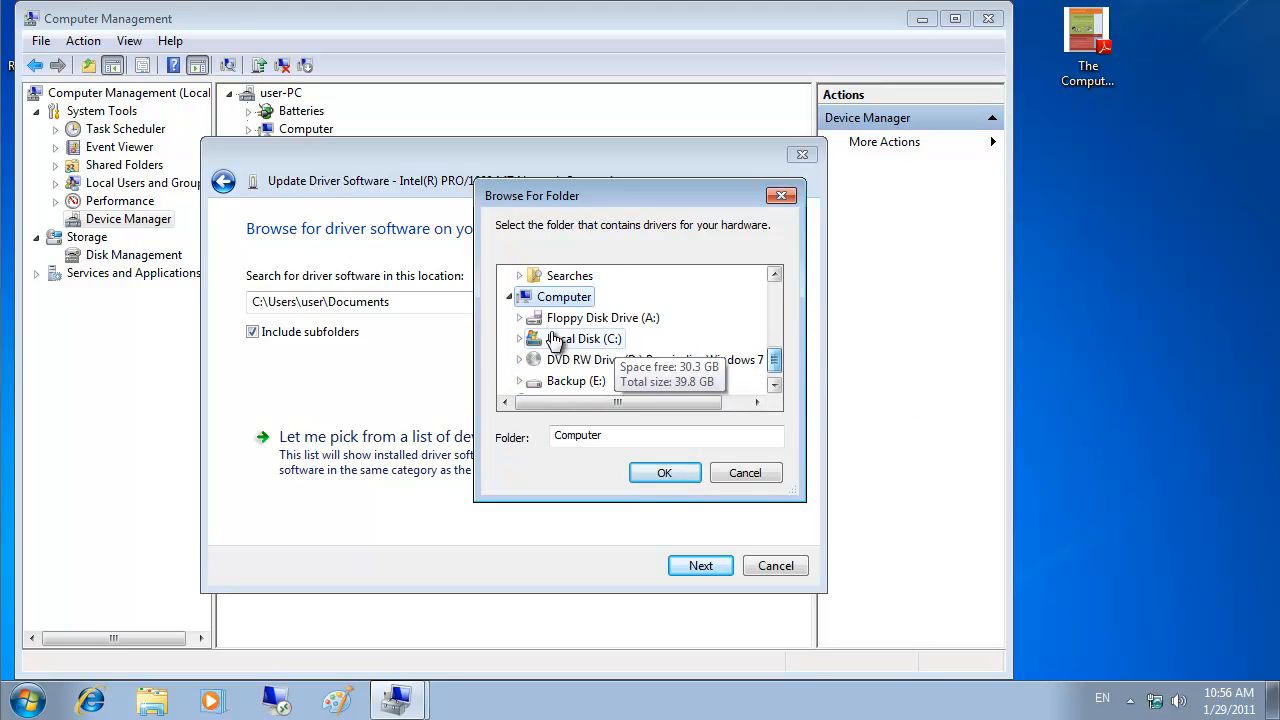
pyautogui.click(575, 340)
pyautogui.scroll(-2, 780, 345)
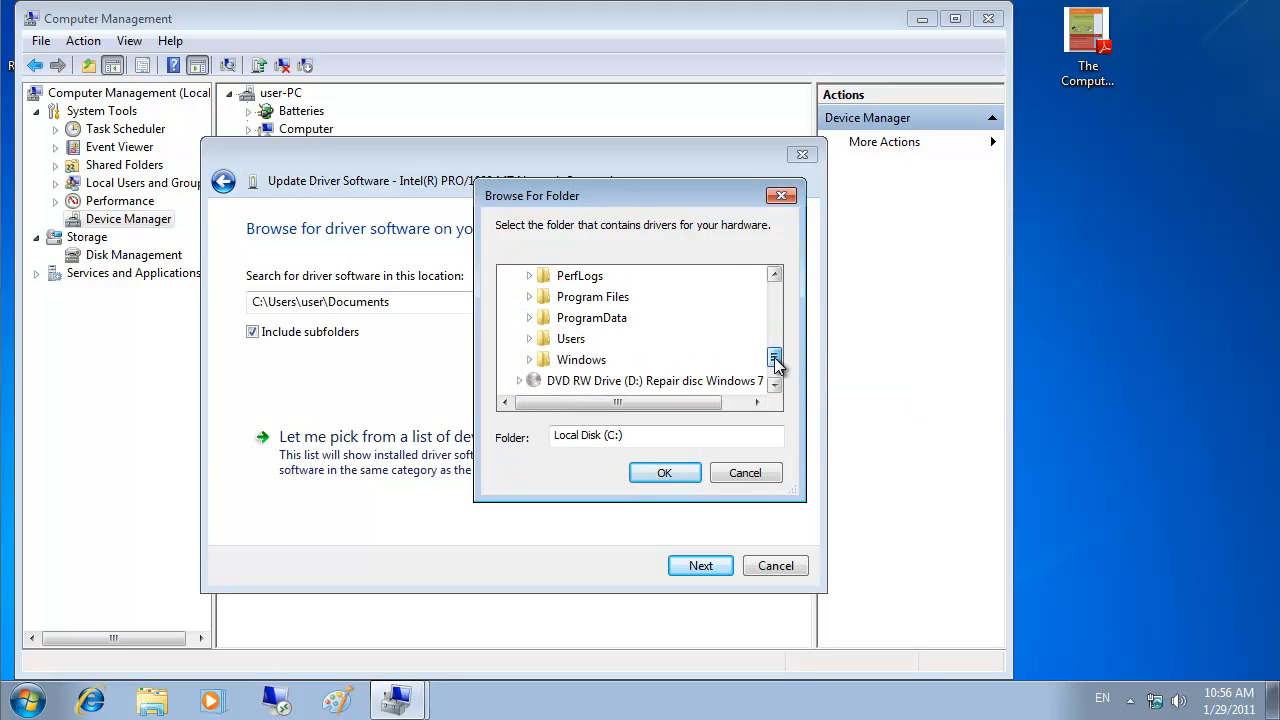
pyautogui.click(570, 338)
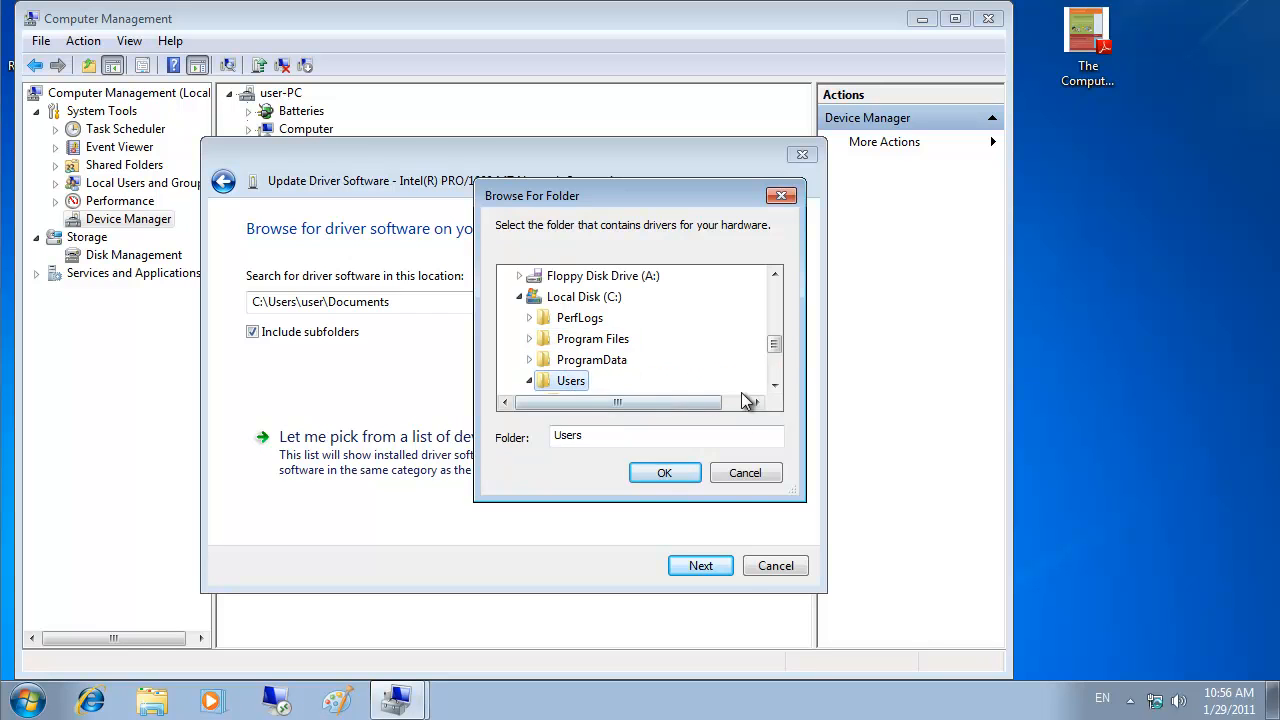
pyautogui.click(692, 480)
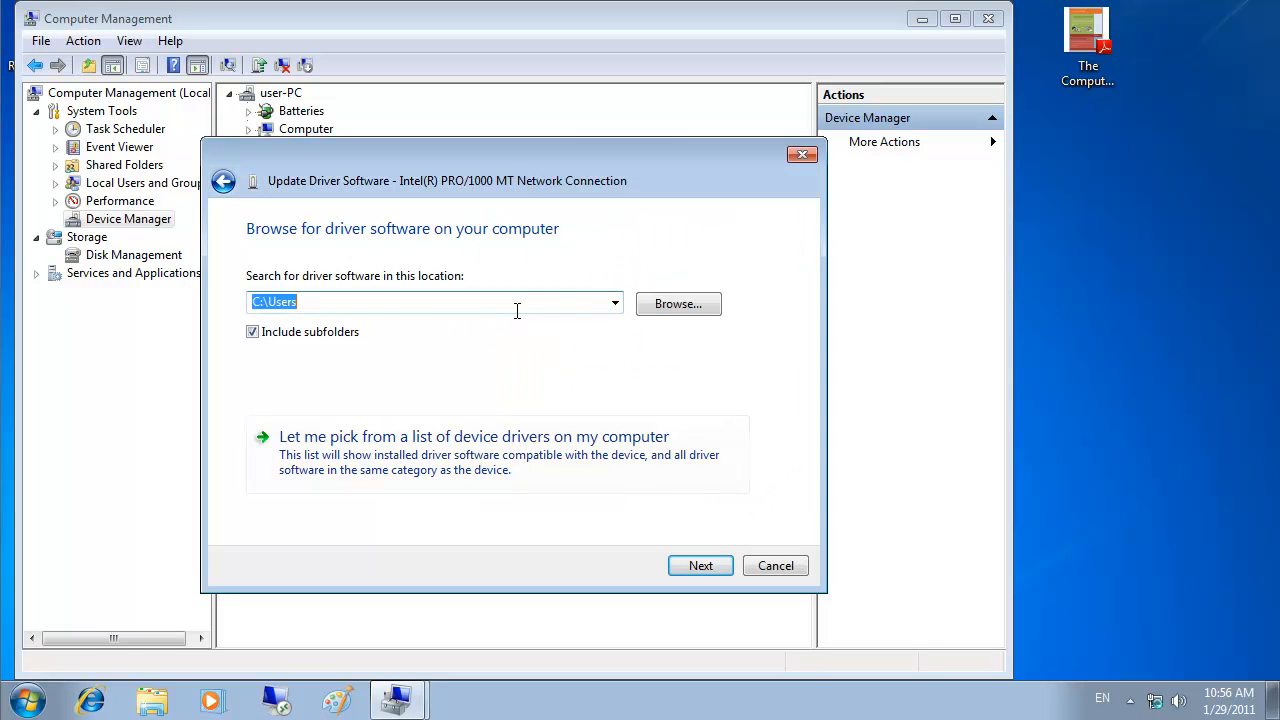